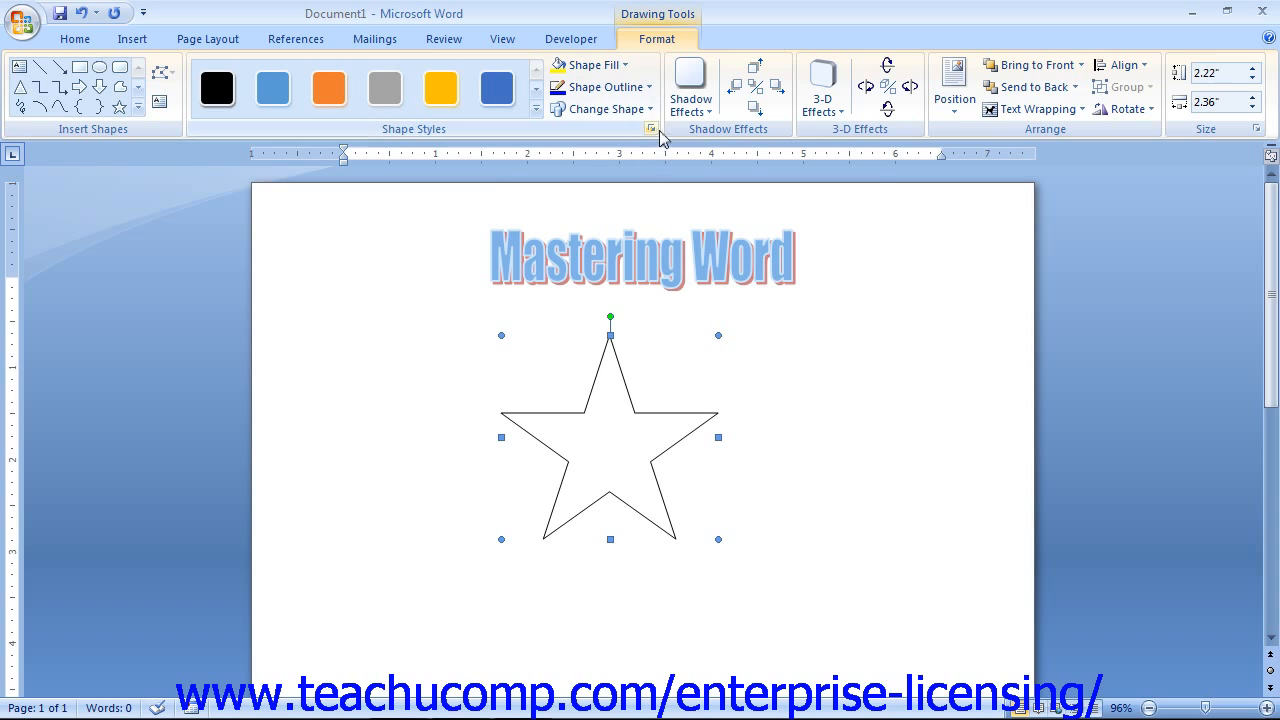
Step: Open the star's AutoShape formatting and set its fill to orange with 54% transparency
click(652, 128)
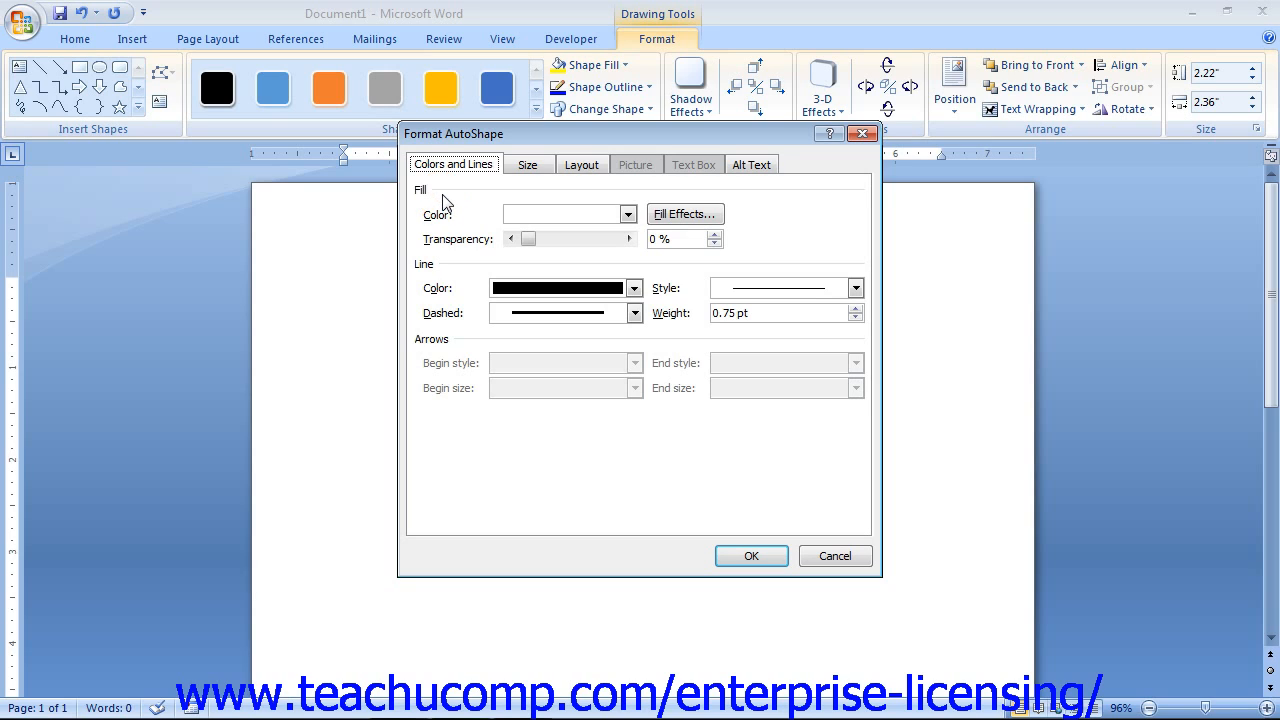
click(629, 214)
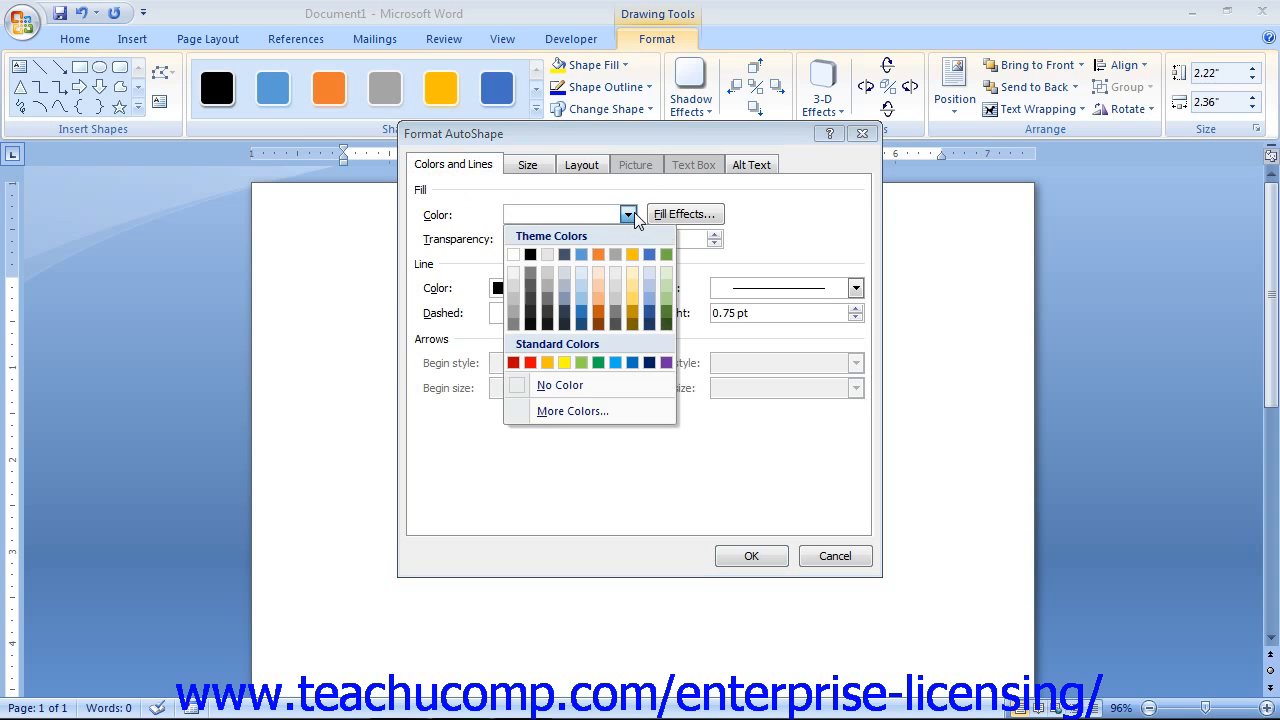
click(634, 212)
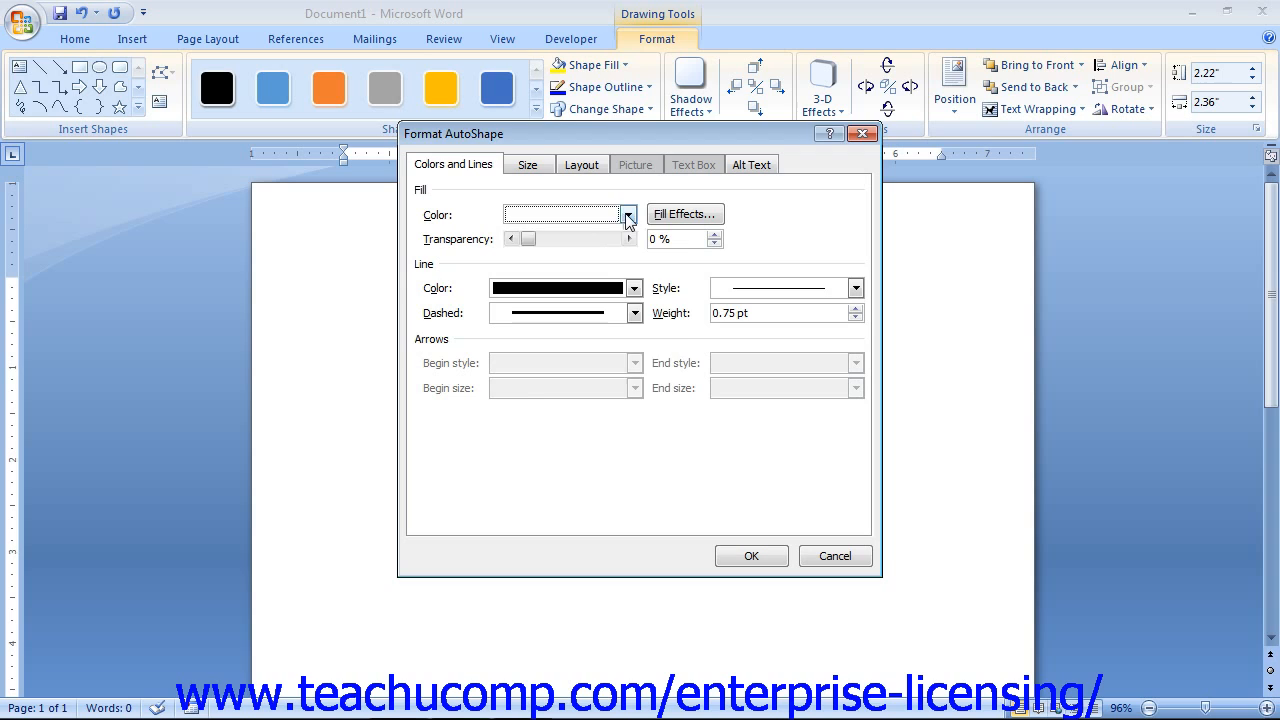
click(627, 214)
click(598, 254)
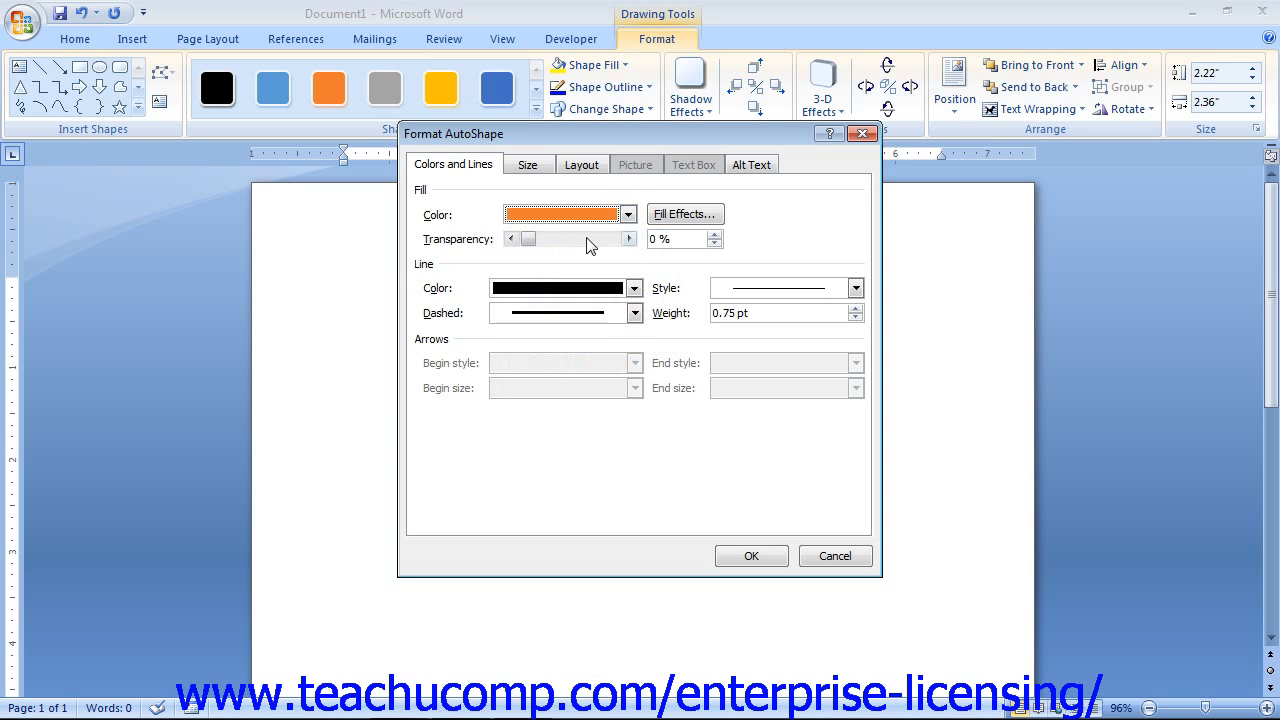
drag(524, 240, 577, 248)
Step: Try one-color, two-color and preset gradients as fill effects for the star
click(682, 216)
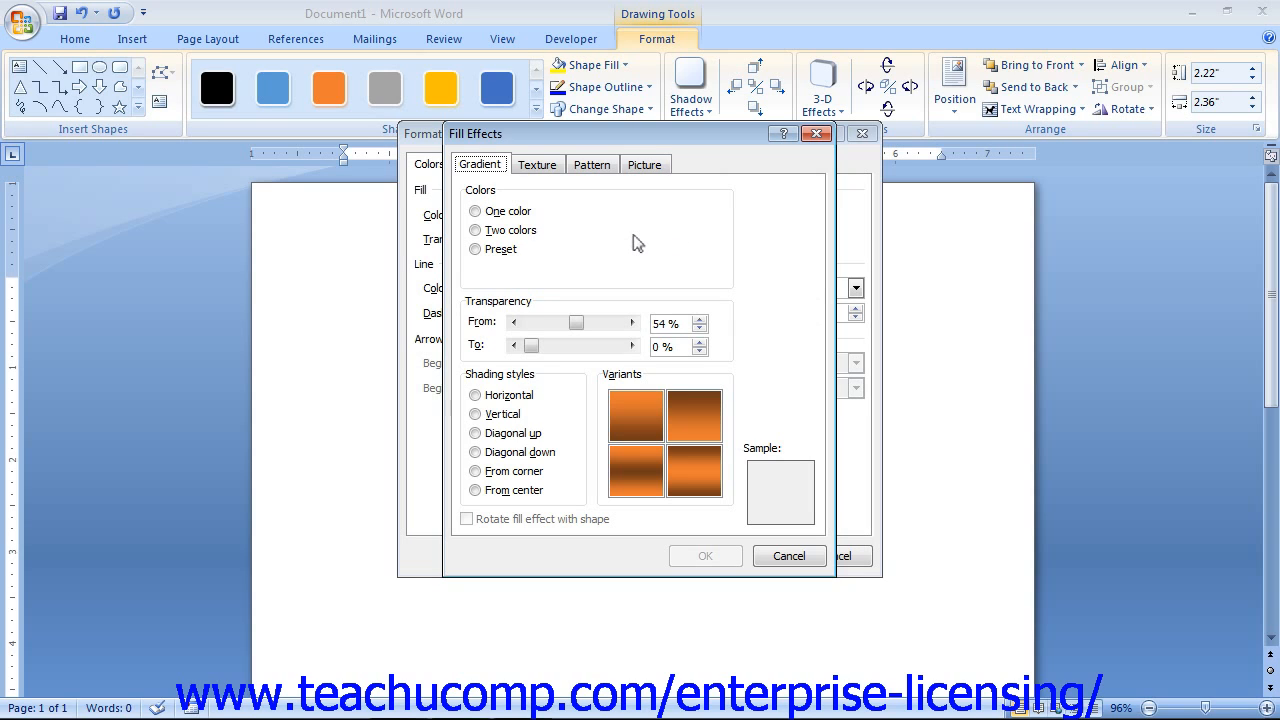
click(485, 169)
click(475, 211)
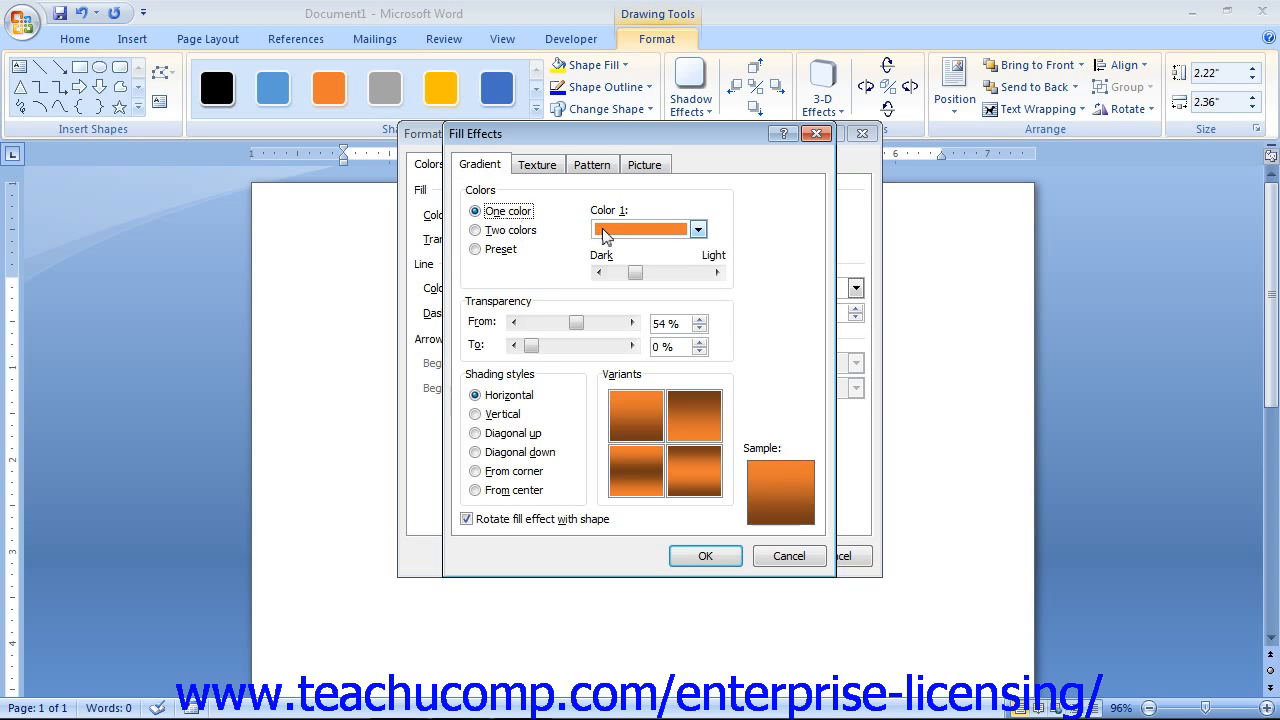
click(697, 230)
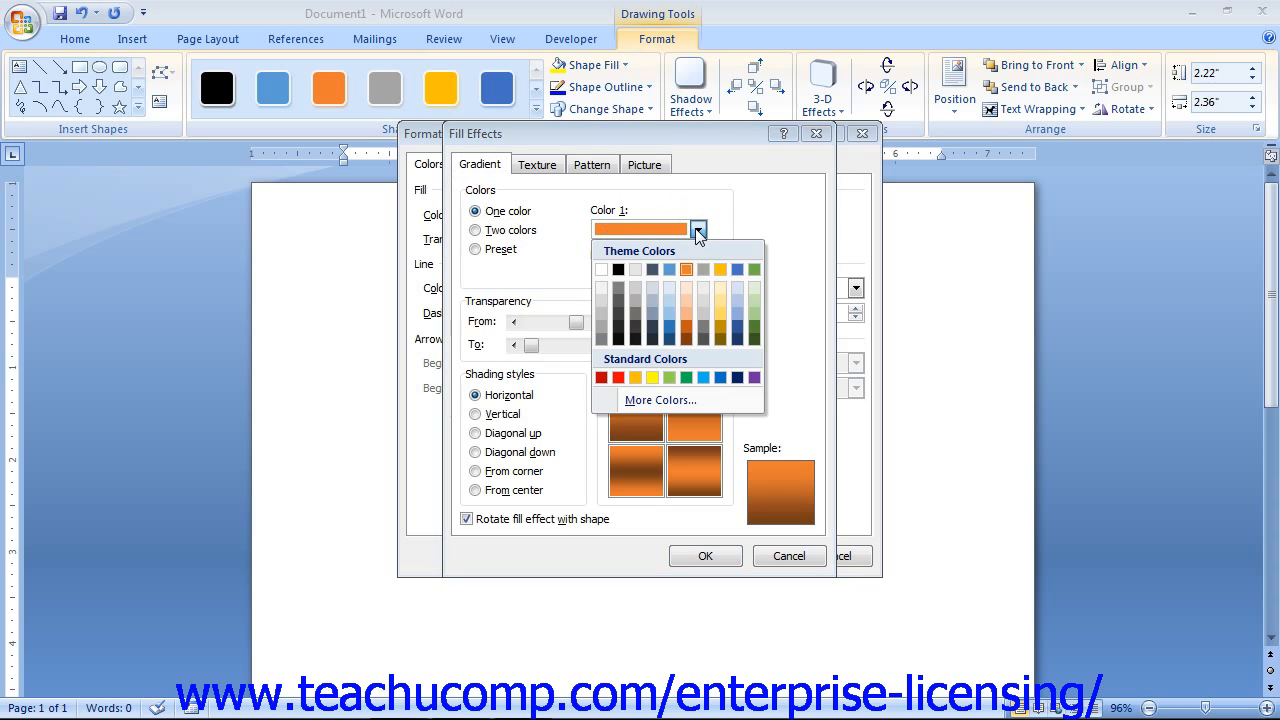
click(697, 231)
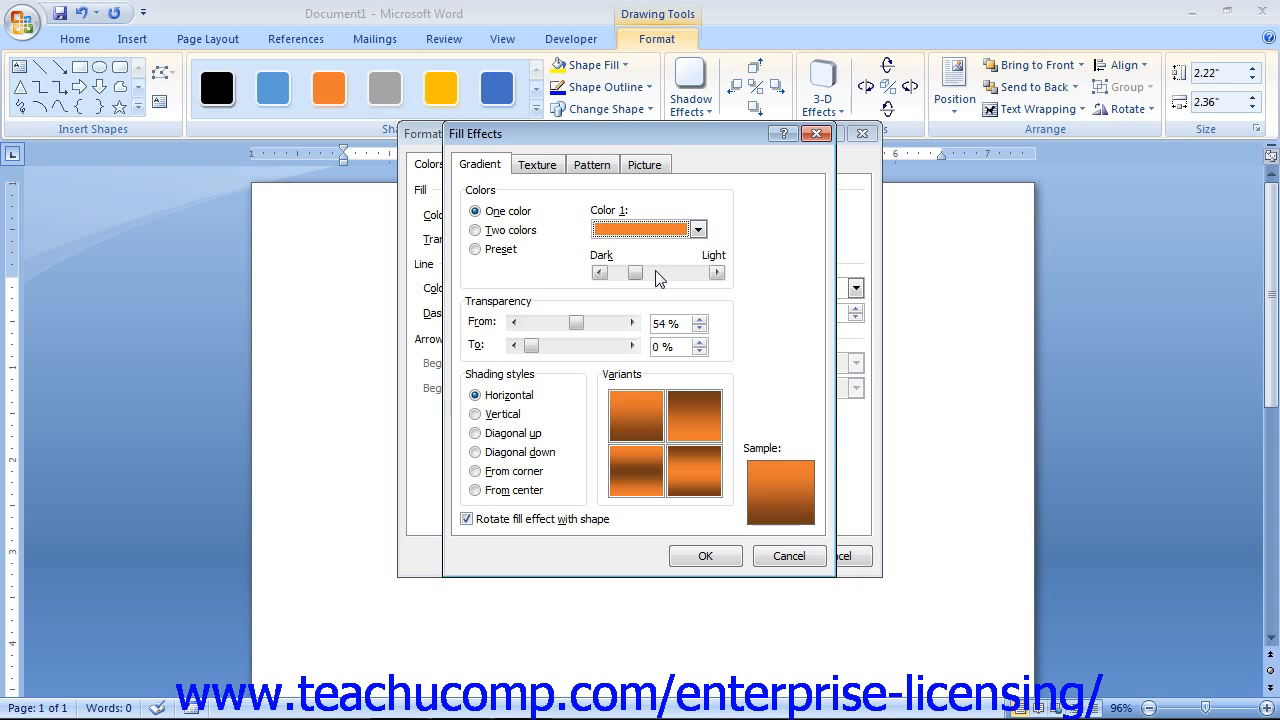
click(517, 233)
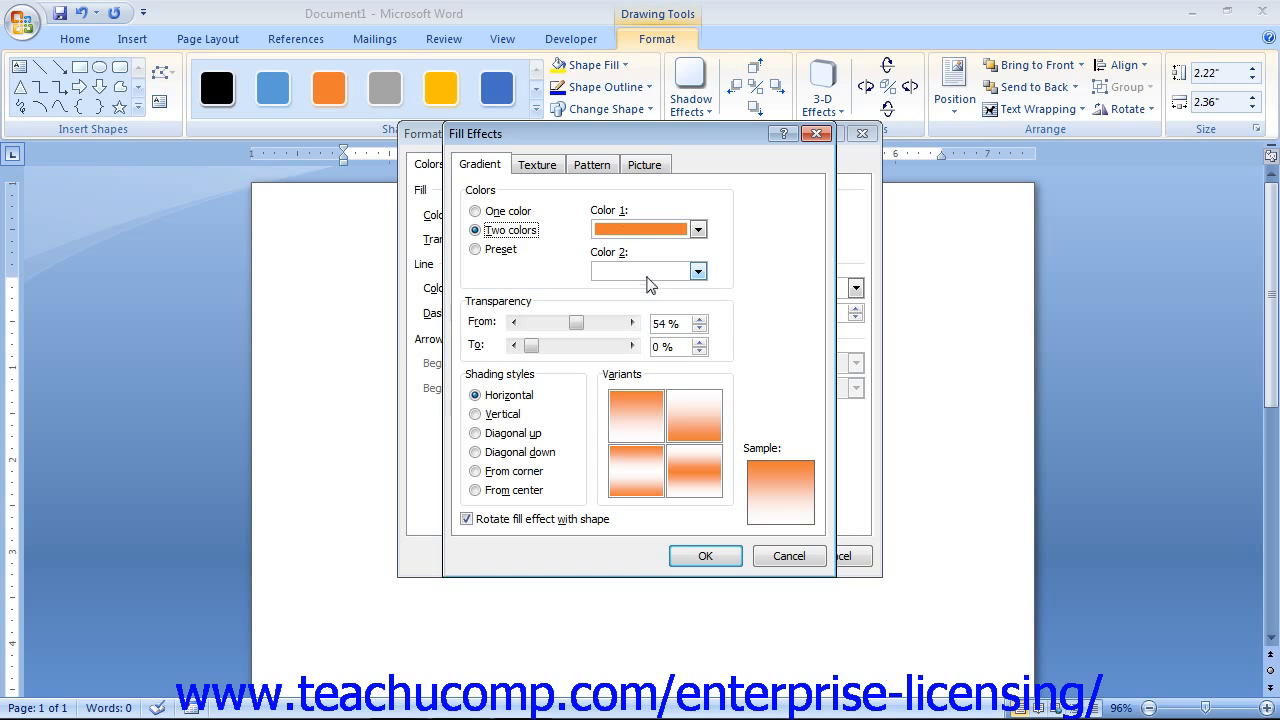
click(495, 250)
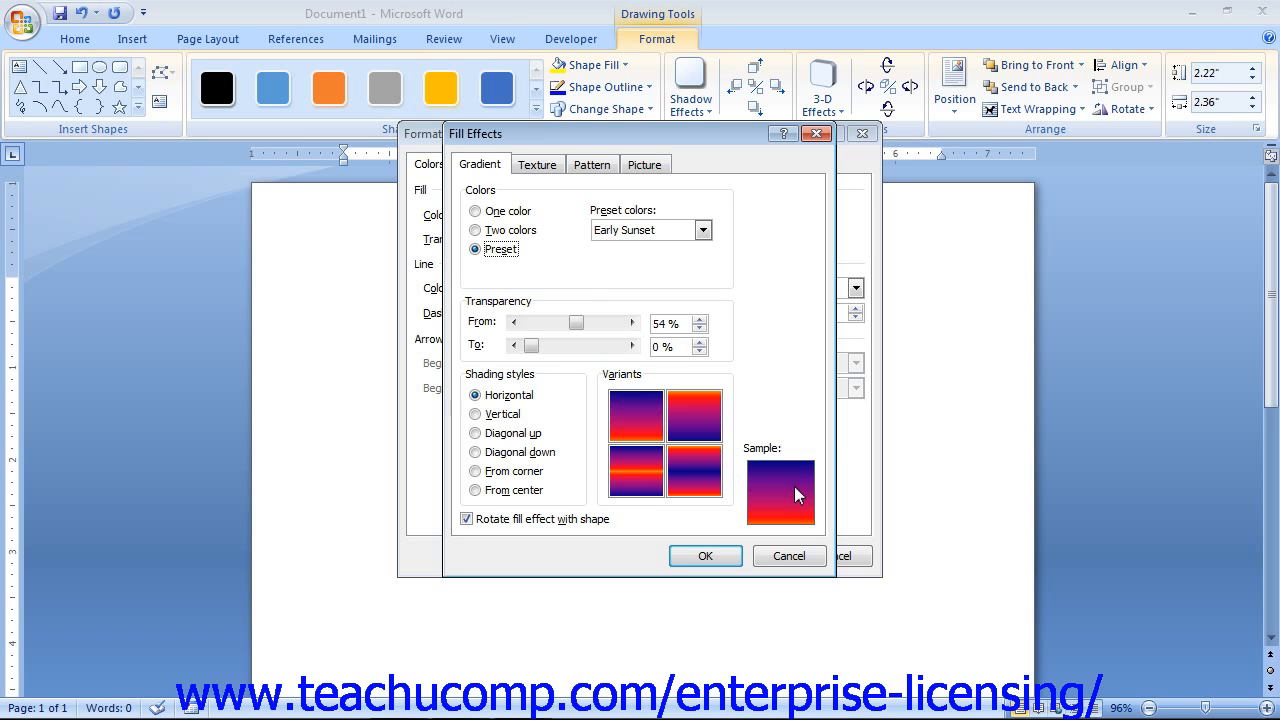
Step: Try the Denim texture and the Dark vertical and Dashed vertical patterns as the star's fill
click(540, 172)
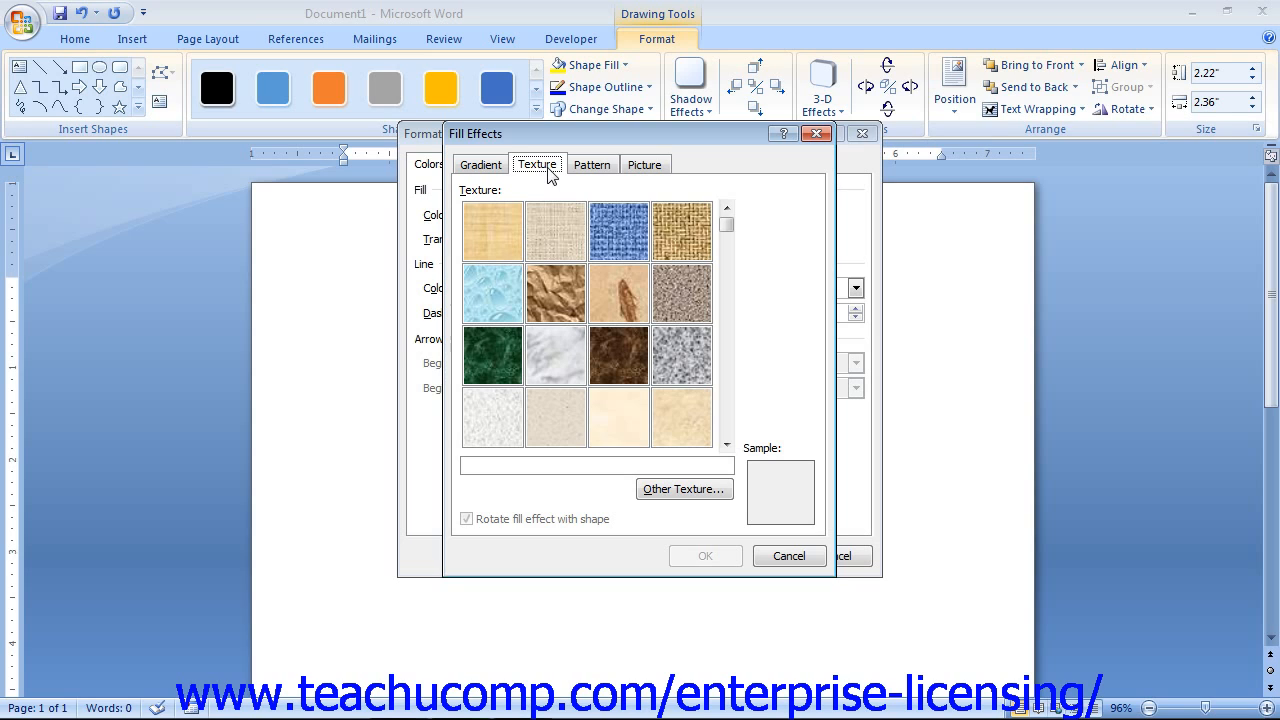
click(613, 228)
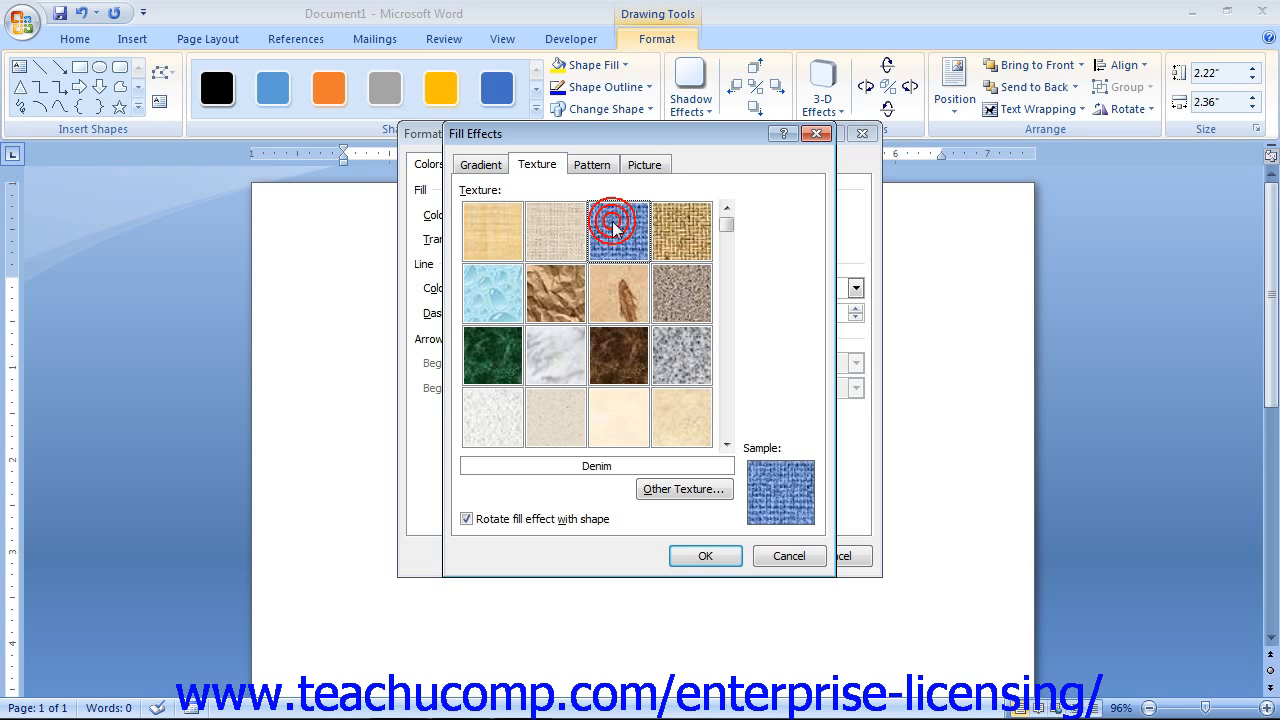
click(592, 166)
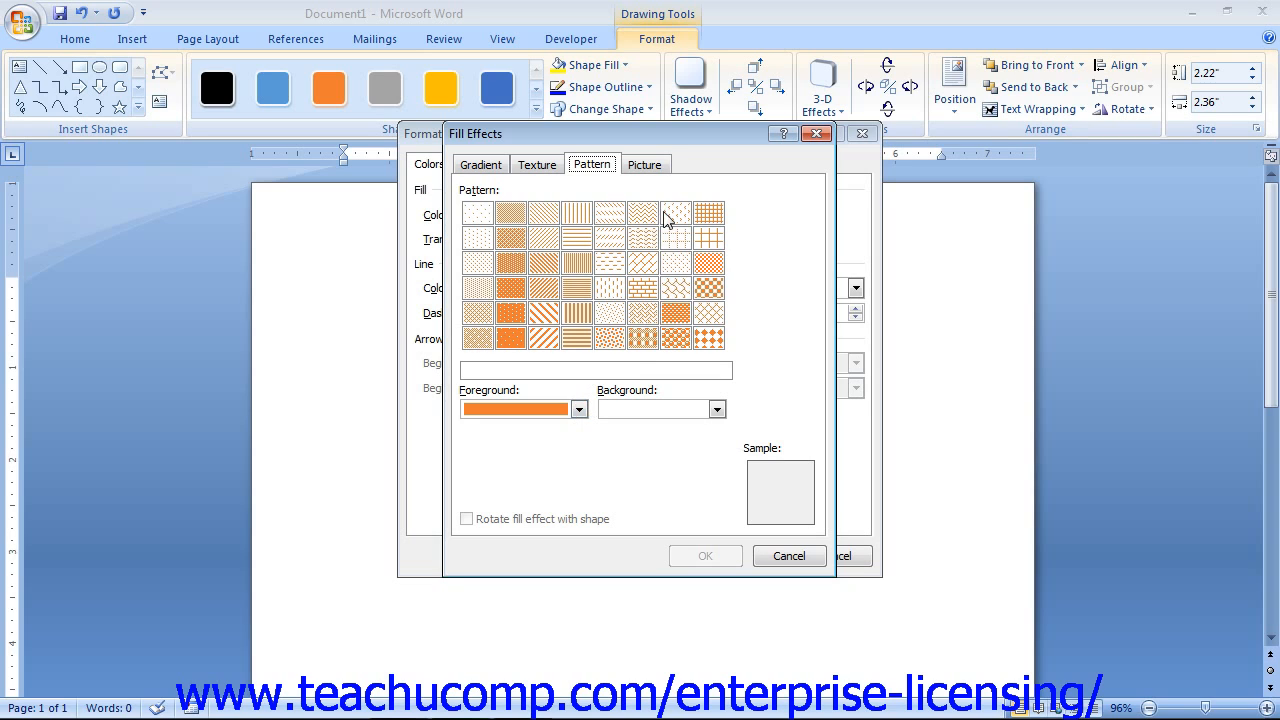
click(575, 310)
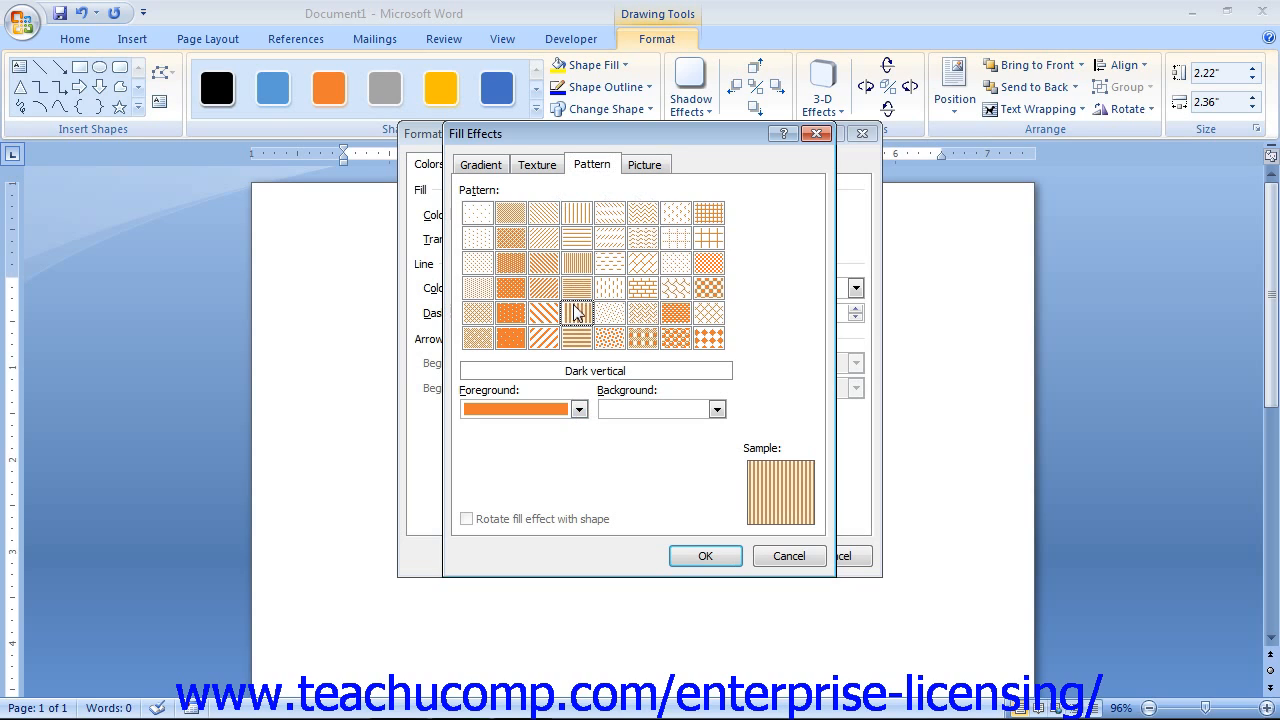
click(611, 287)
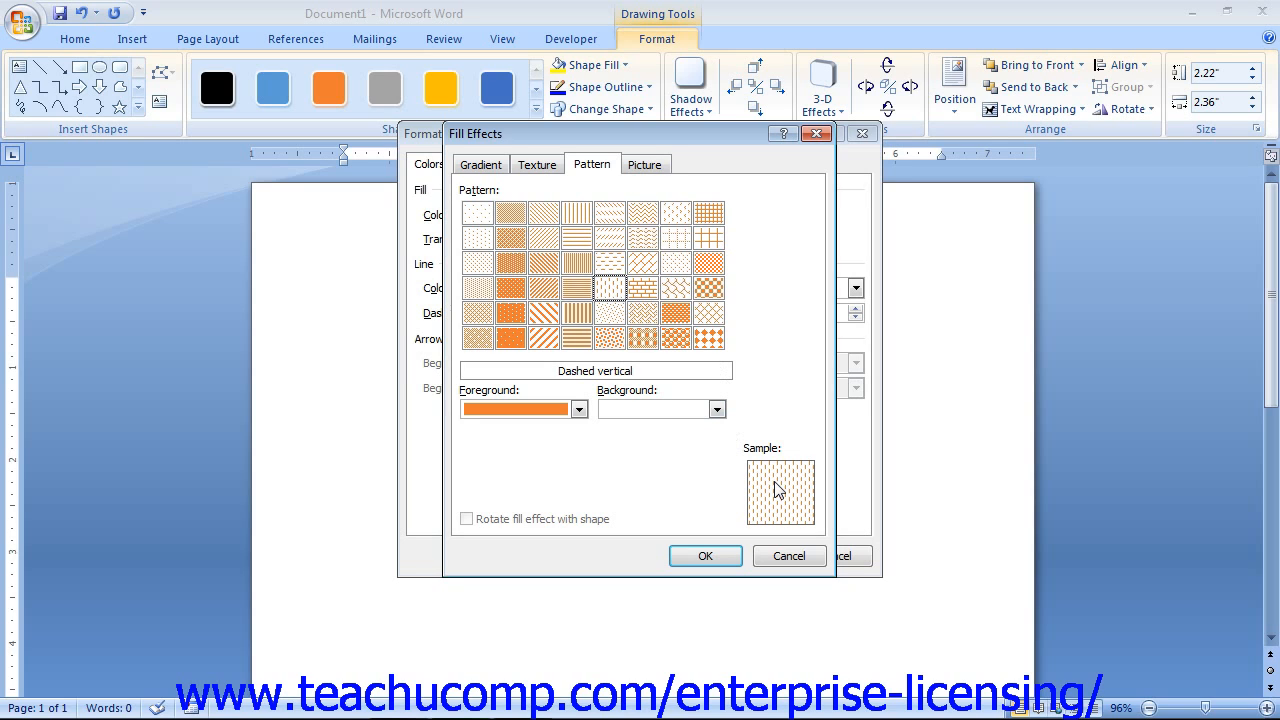
Step: Look at the picture fill option and its file browser, and leave the fill effects without applying any
click(646, 166)
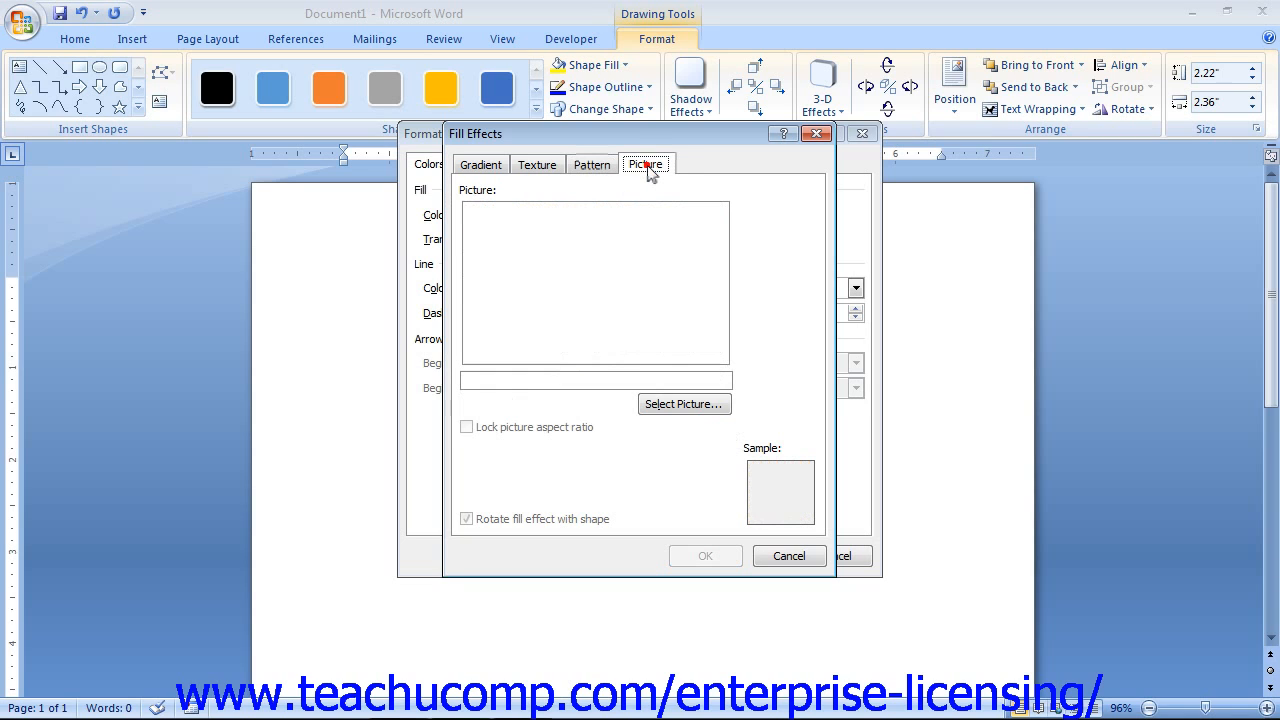
click(685, 405)
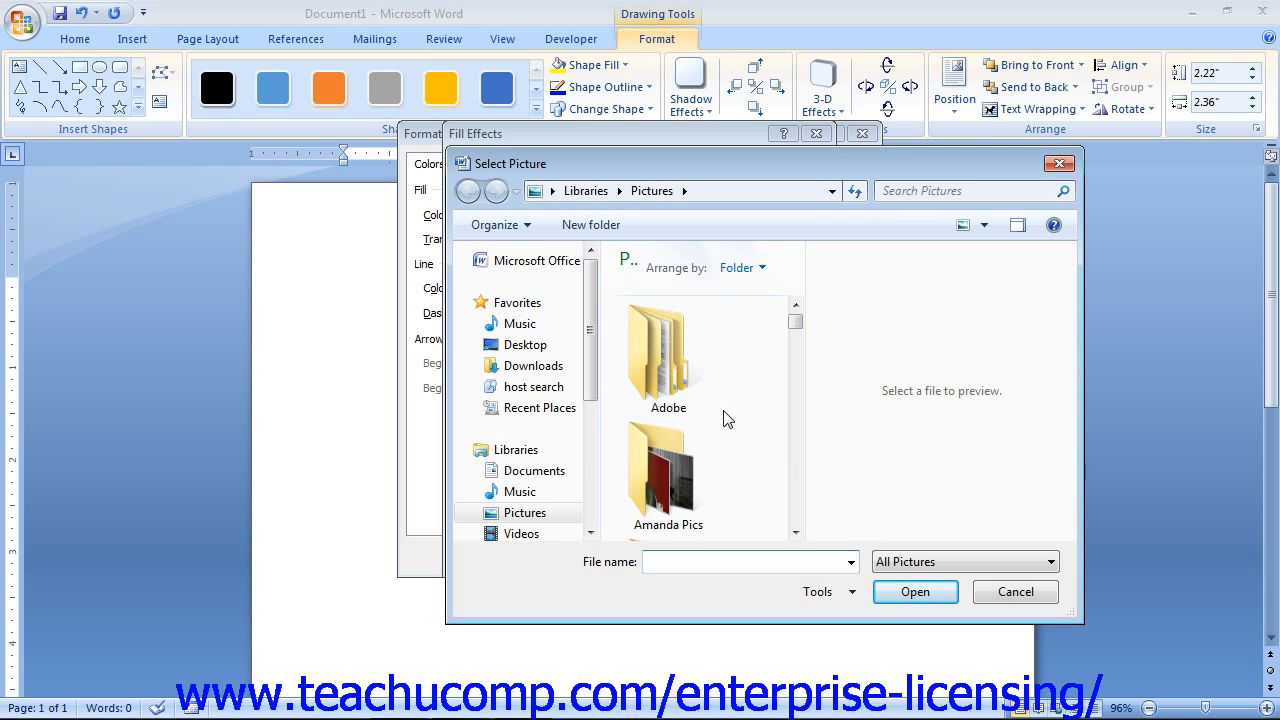
click(1021, 593)
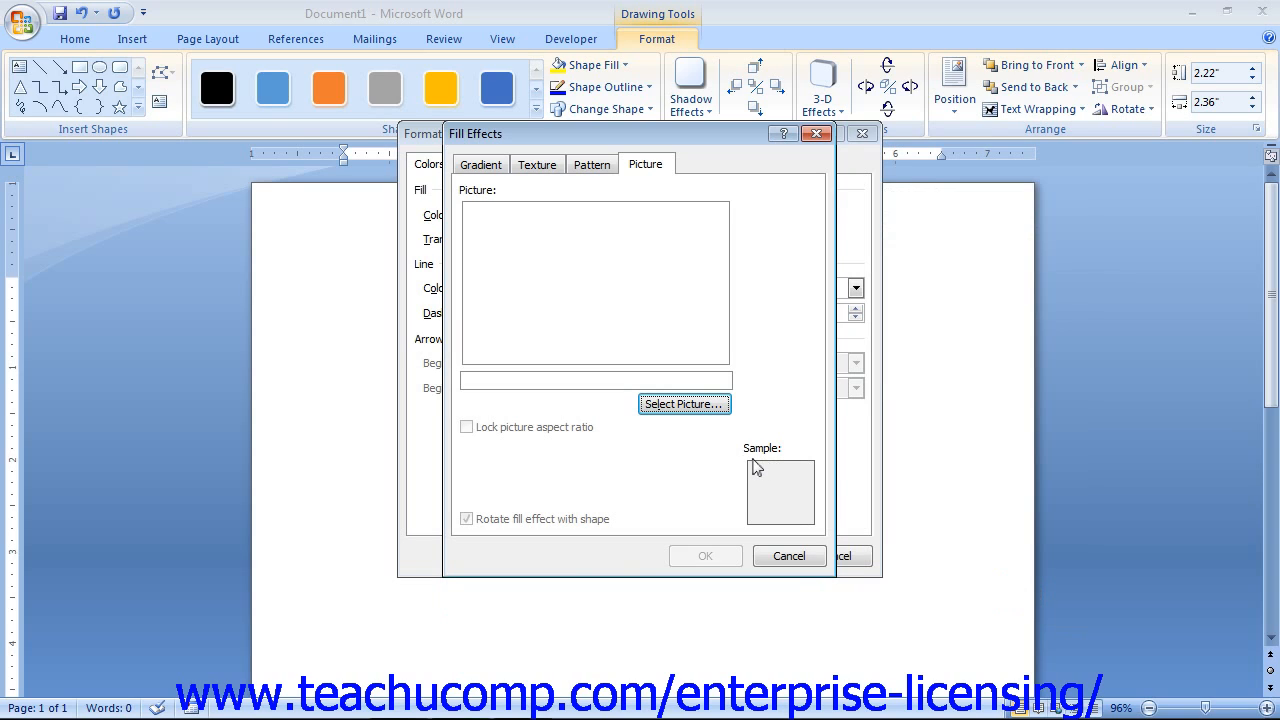
click(786, 556)
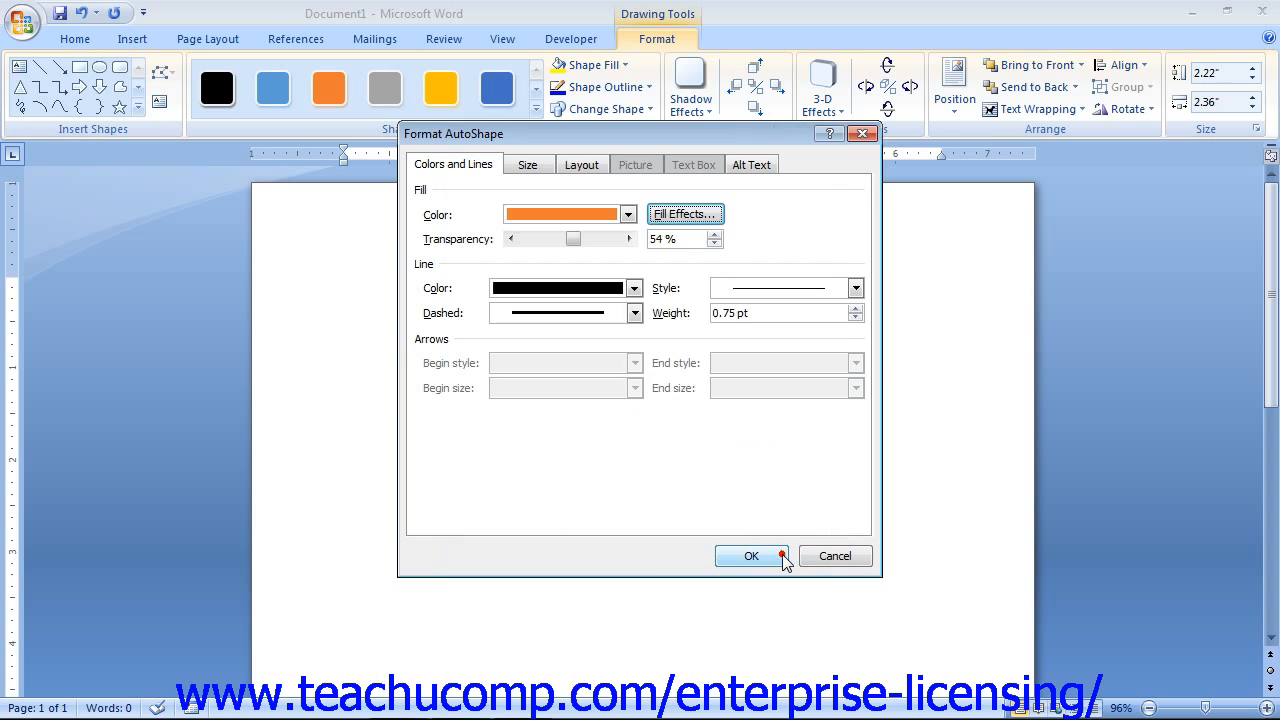
Step: Examine the outline's style and dash options, and move the formatting dialog off the star
click(449, 262)
click(757, 288)
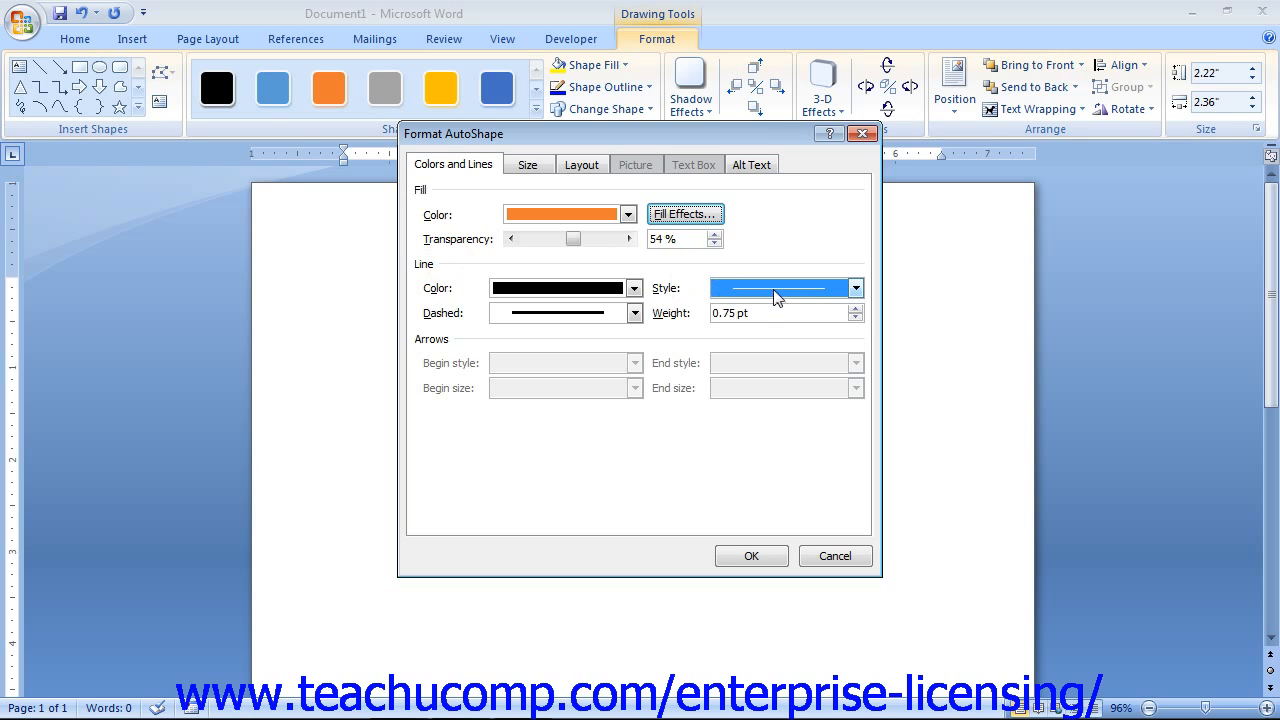
click(617, 316)
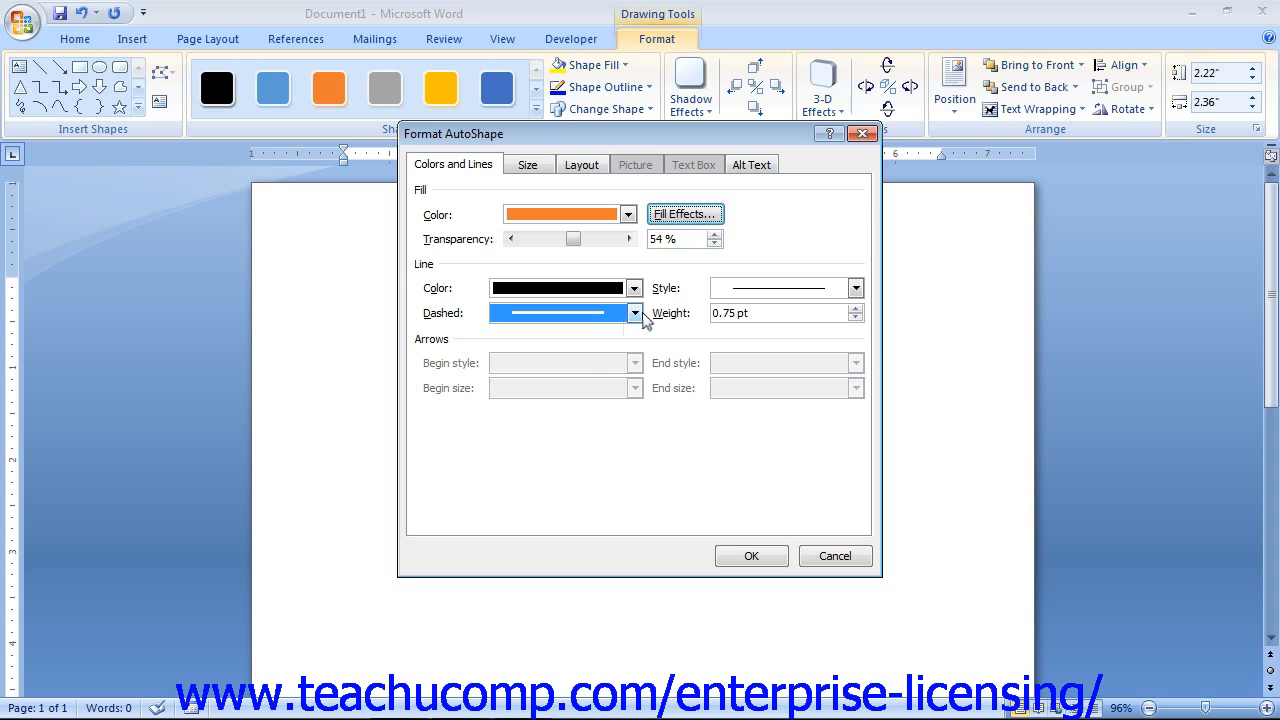
click(636, 313)
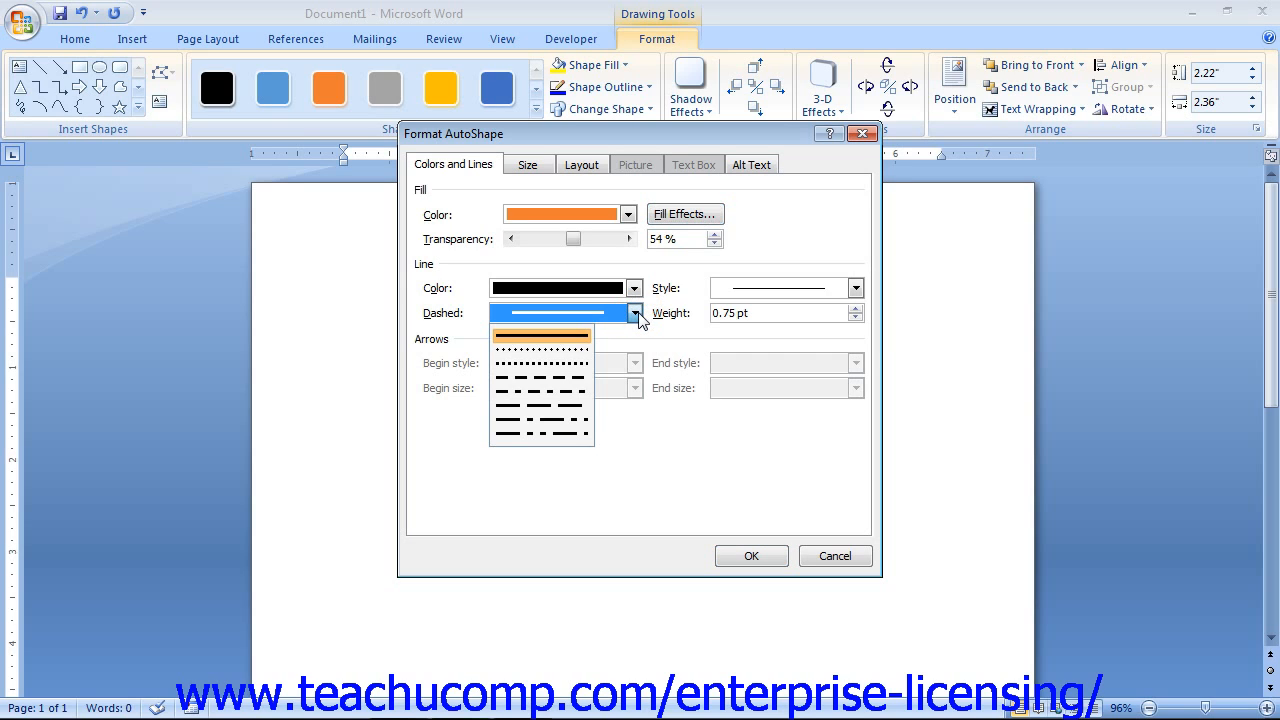
click(636, 313)
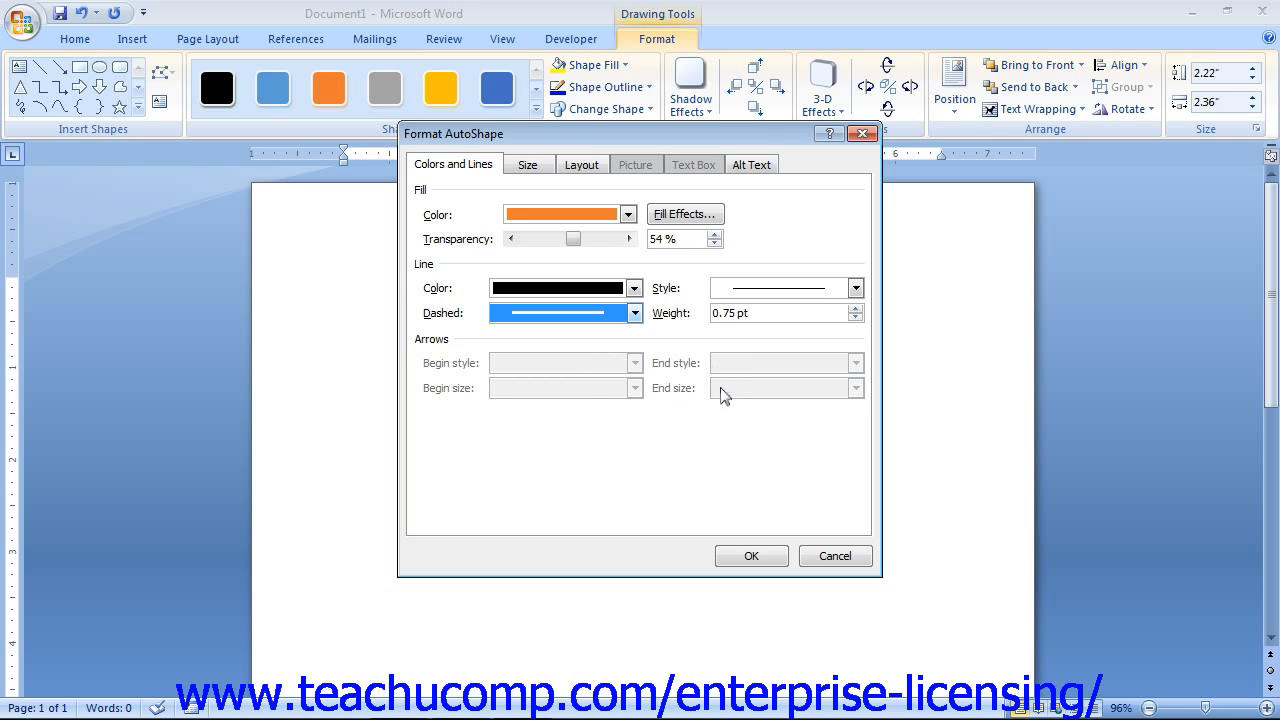
drag(704, 132, 1016, 173)
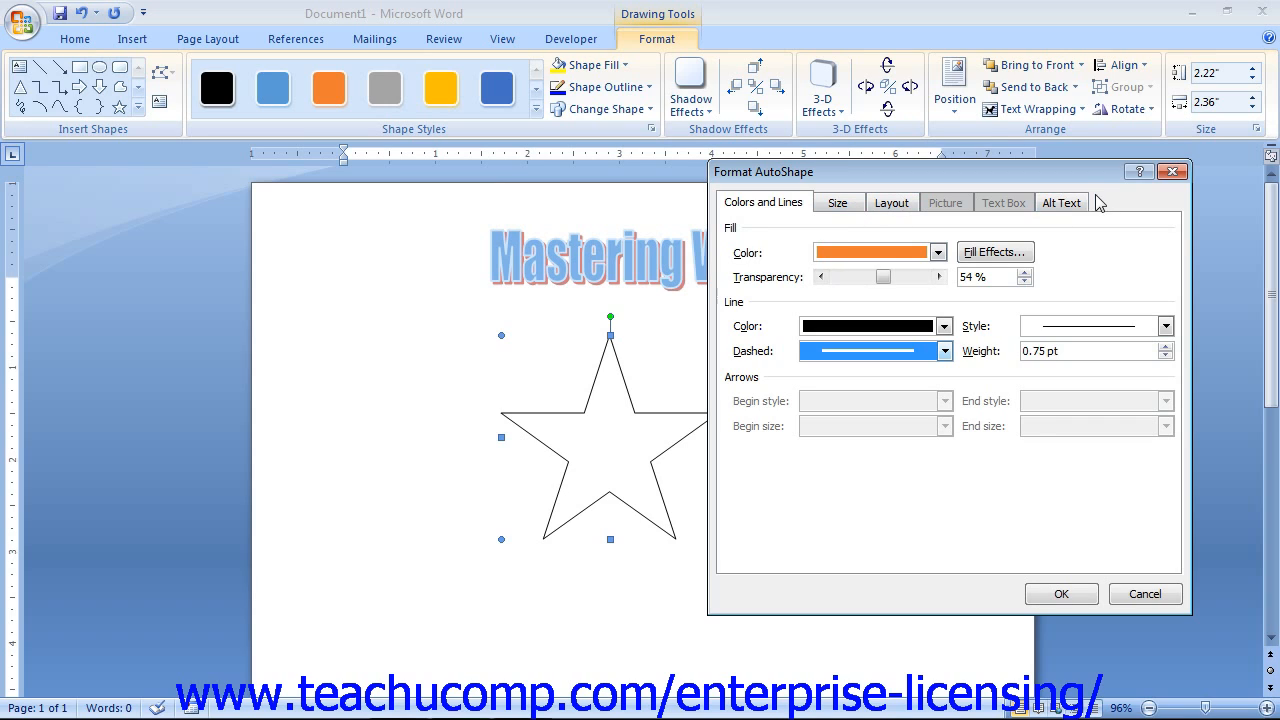
Step: Review the star's size, rotation and scale settings, switching Lock aspect ratio on and off again
click(837, 203)
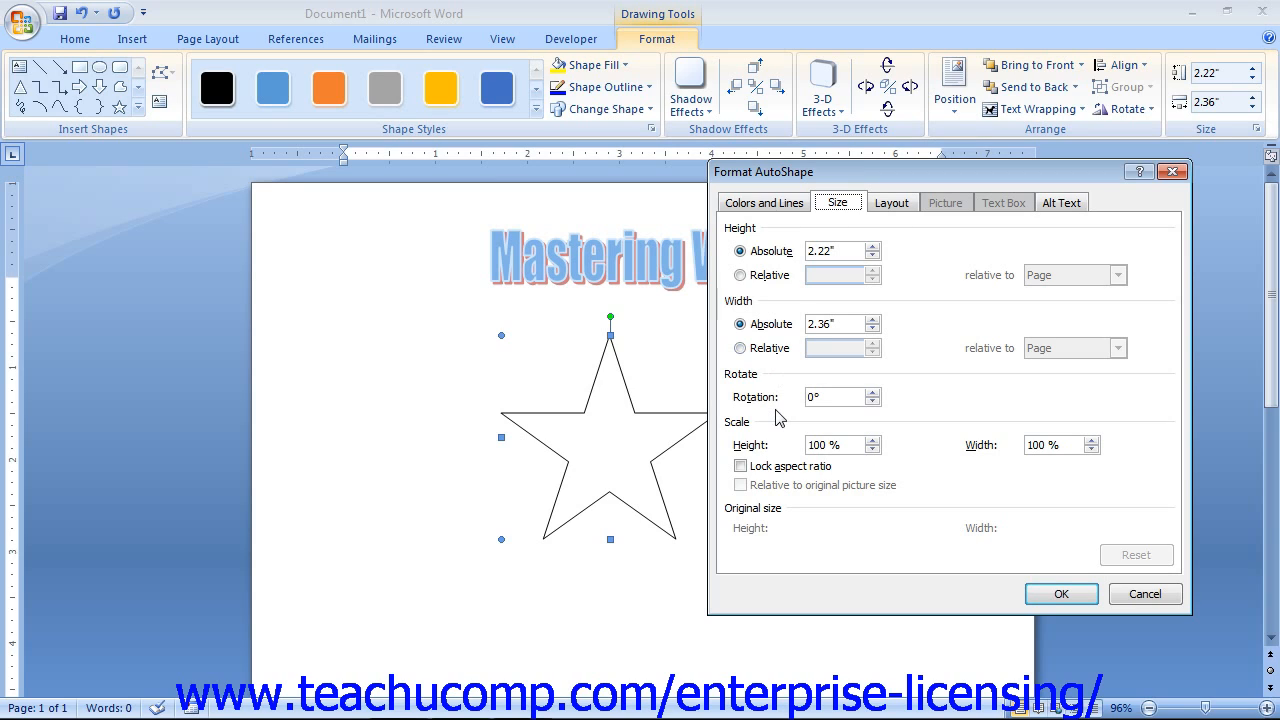
click(741, 466)
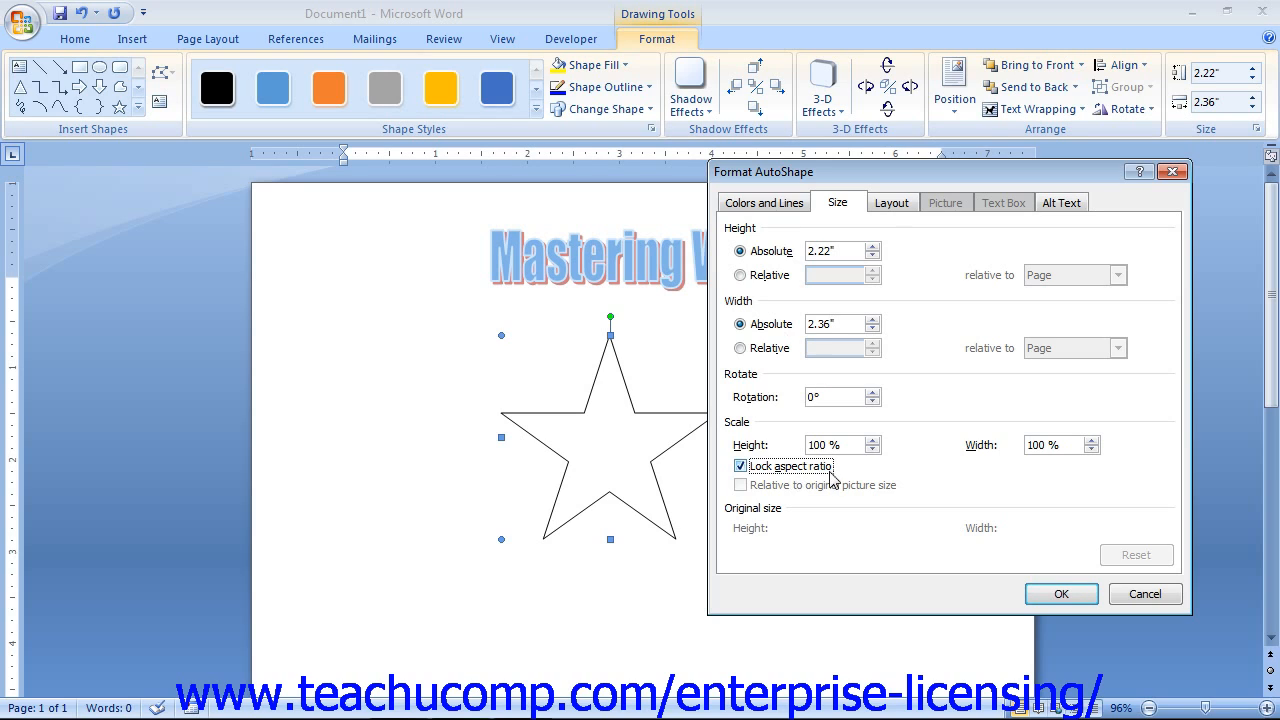
click(740, 466)
Step: Review the star's text wrapping, alignment and alternative text settings, and close the formatting dialog without applying changes
click(901, 204)
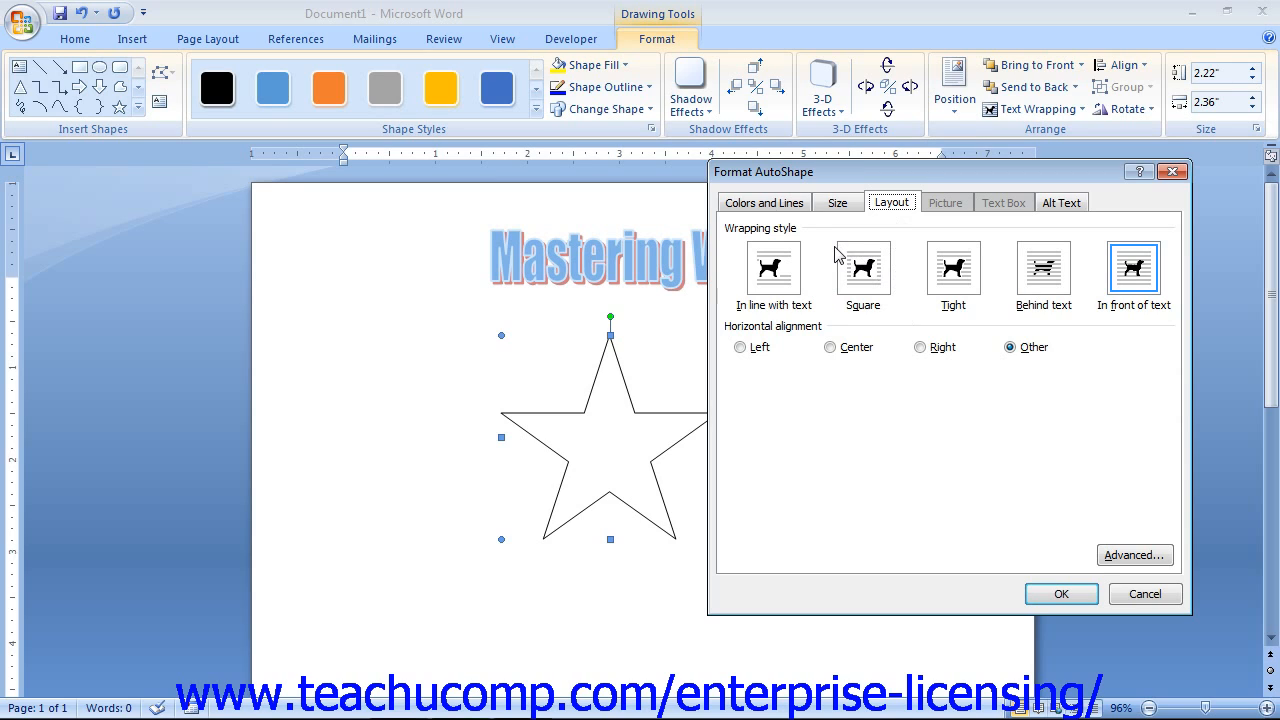
click(776, 332)
click(1050, 205)
click(979, 282)
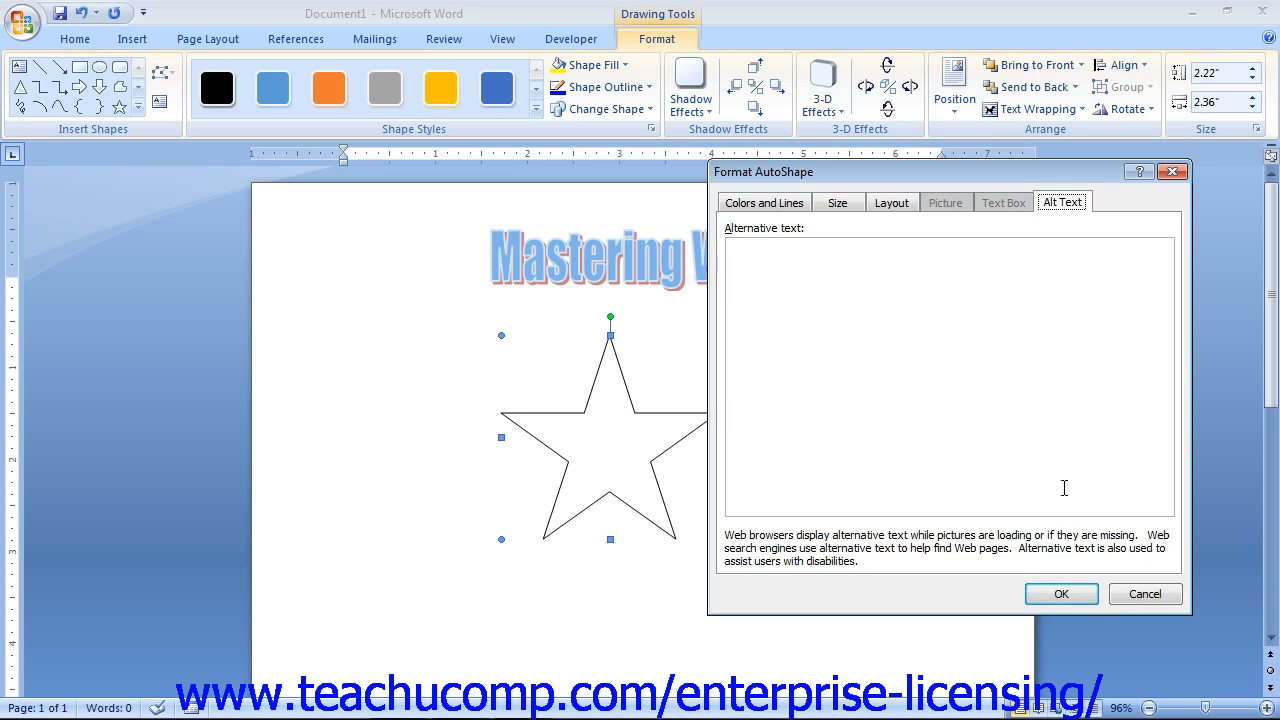
click(1123, 597)
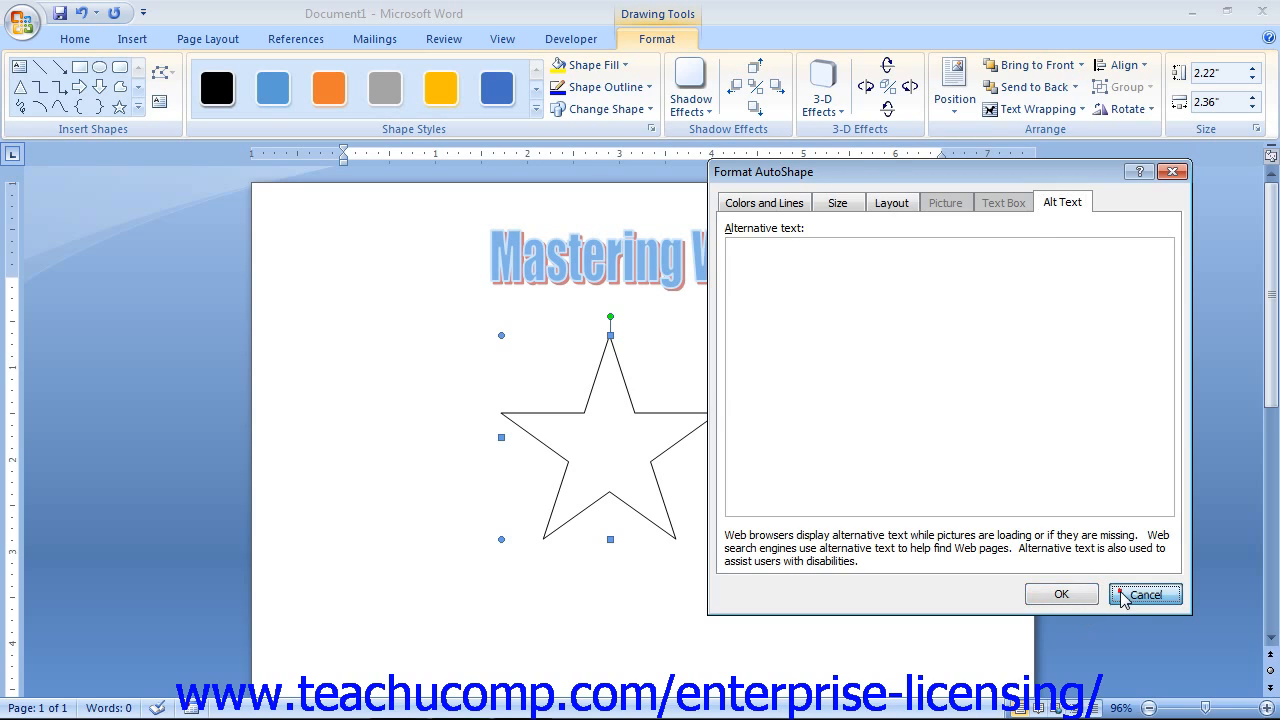